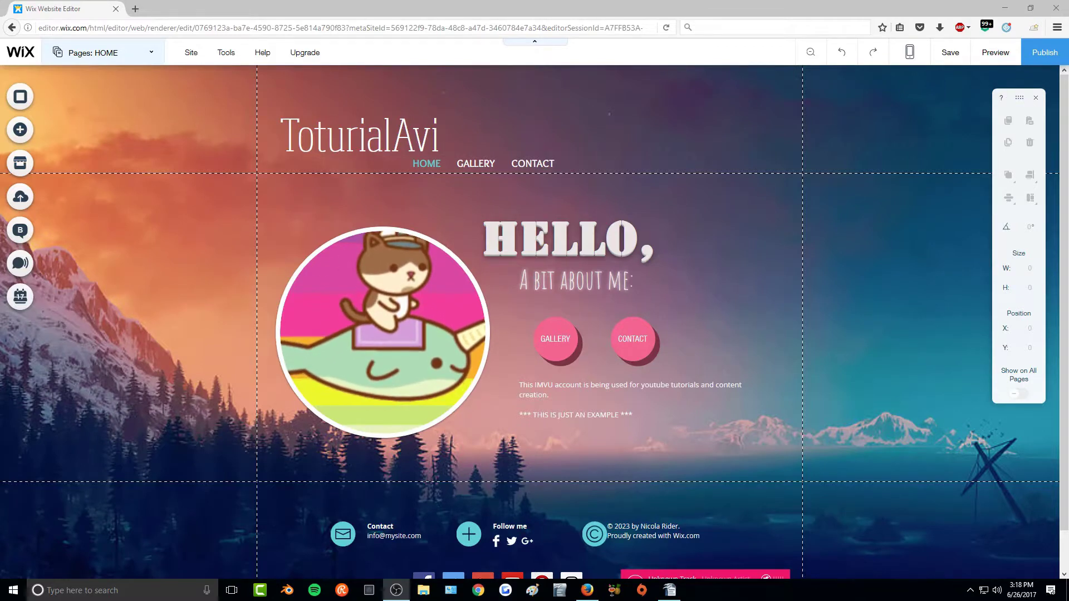
- Publish the ToturialAvi site live to its wixsite address
{"action": "left_click", "coordinate": [1045, 54]}
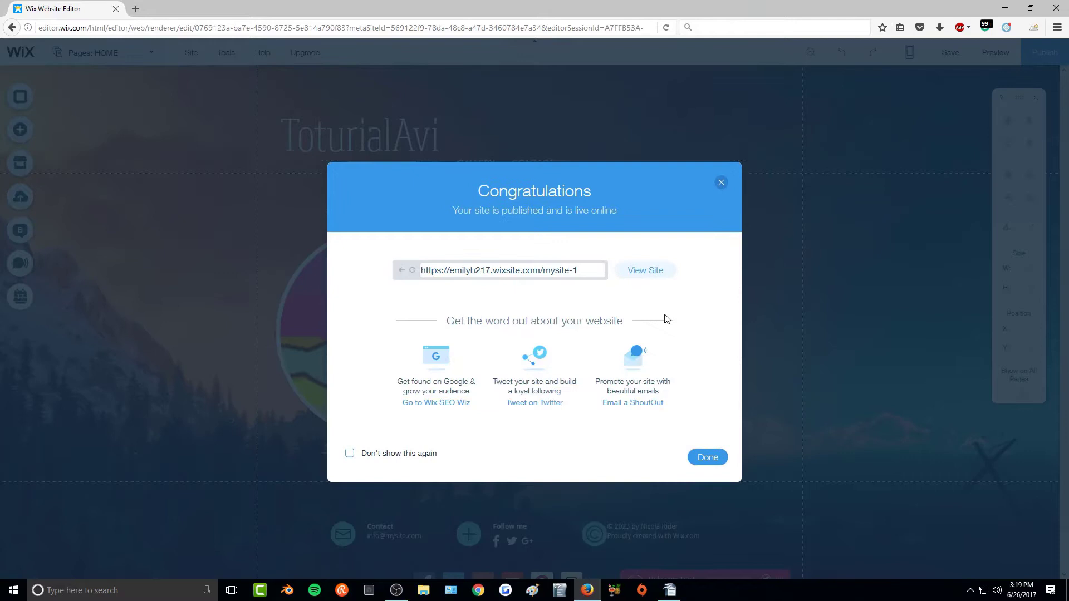
- Open the live ToturialAvi site in a new tab and copy its full web address
{"action": "left_click", "coordinate": [645, 270]}
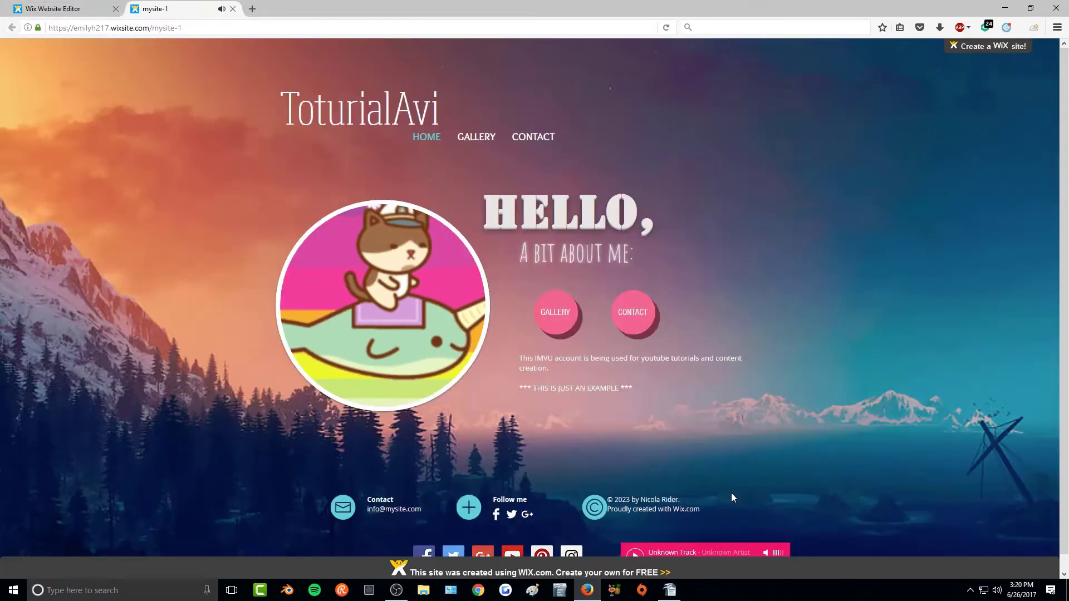
{"action": "left_click", "coordinate": [199, 27]}
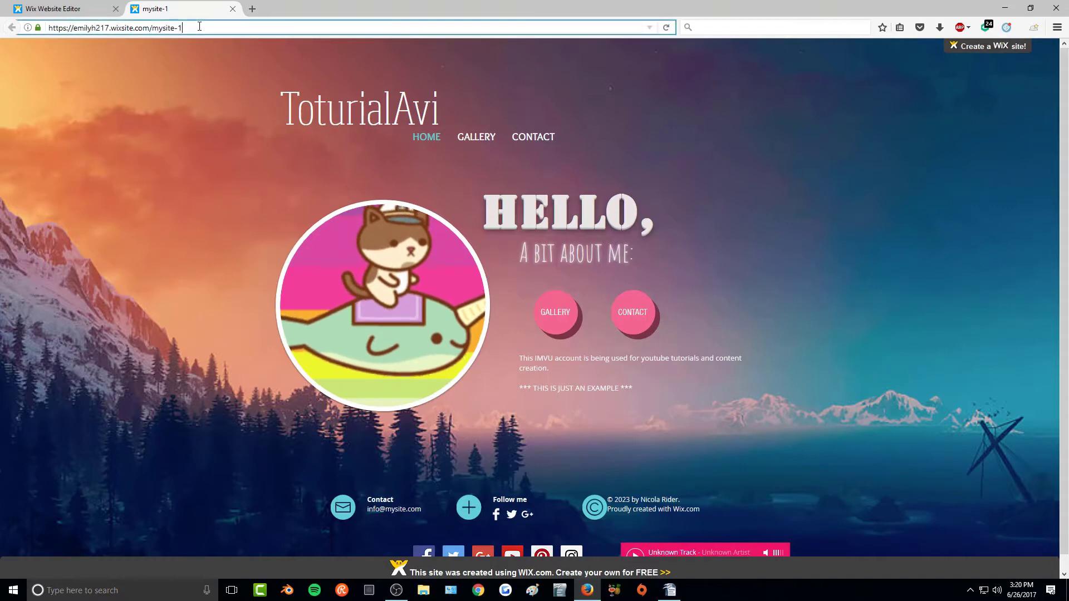
{"action": "key", "text": "ctrl+a"}
{"action": "right_click", "coordinate": [199, 27]}
{"action": "left_click", "coordinate": [228, 60]}
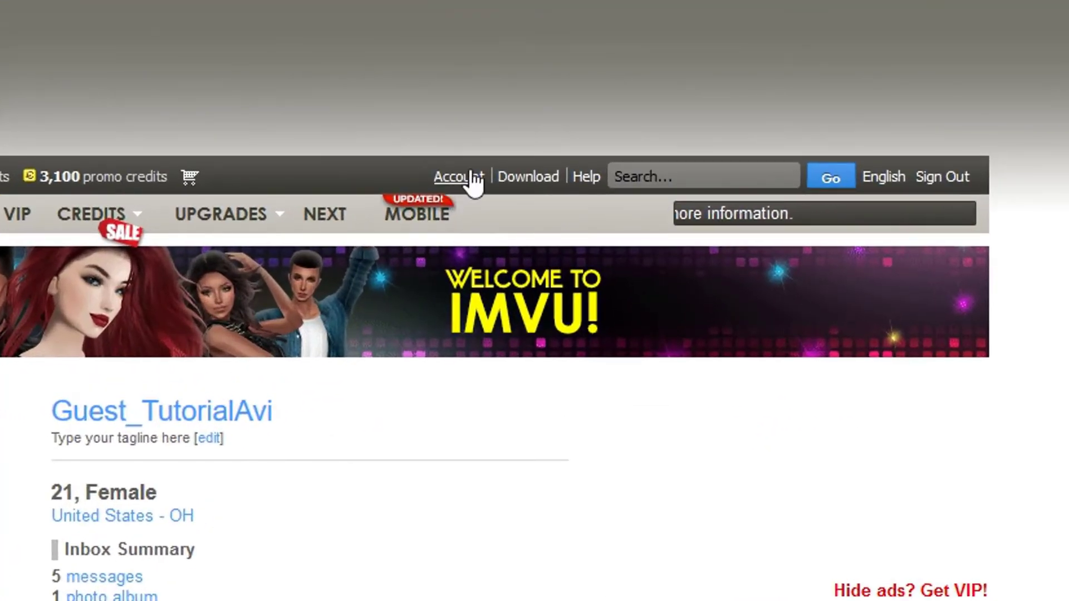
- In IMVU Account settings, set all homepage panels to Off and My Sandbox to Everyone
{"action": "left_click", "coordinate": [459, 177]}
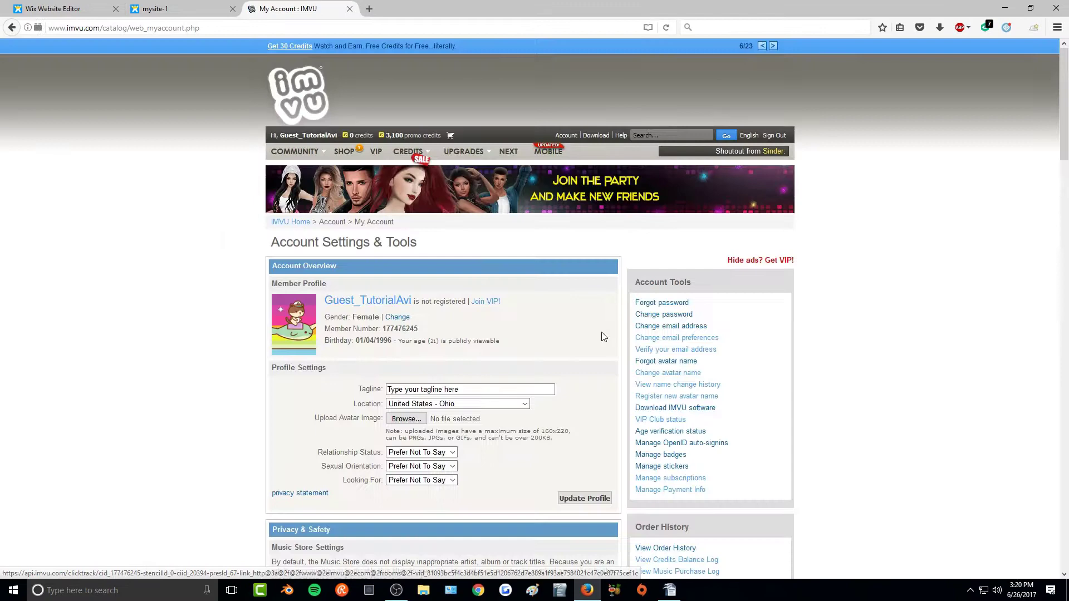
{"action": "scroll", "coordinate": [602, 336], "scroll_direction": "down", "scroll_amount": 3}
{"action": "scroll", "coordinate": [601, 336], "scroll_direction": "down", "scroll_amount": 3}
{"action": "scroll", "coordinate": [601, 336], "scroll_direction": "down", "scroll_amount": 4}
{"action": "scroll", "coordinate": [601, 336], "scroll_direction": "down", "scroll_amount": 2}
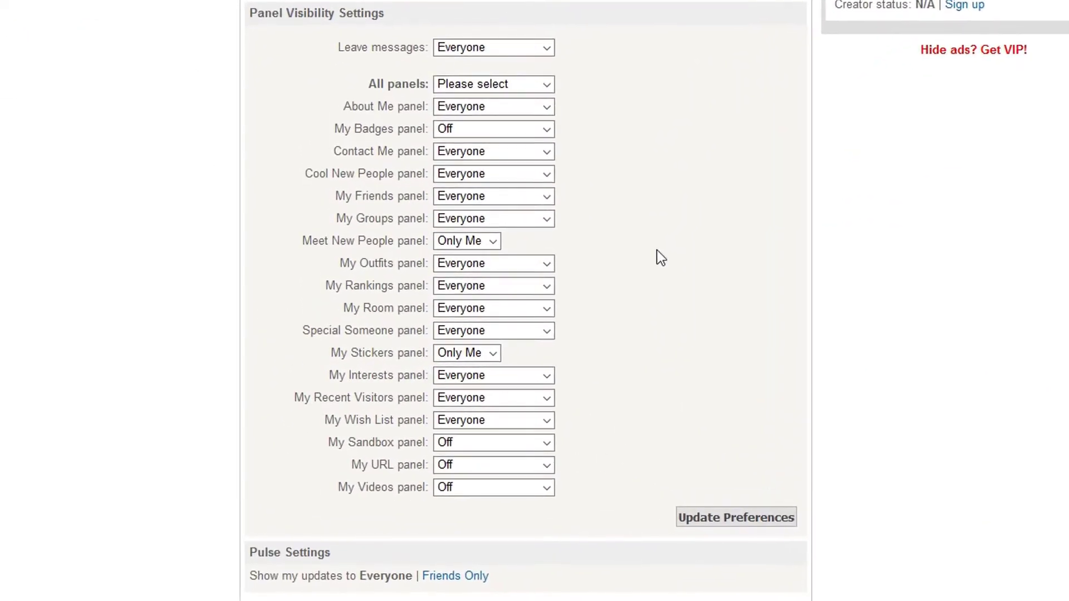
{"action": "left_click", "coordinate": [493, 83]}
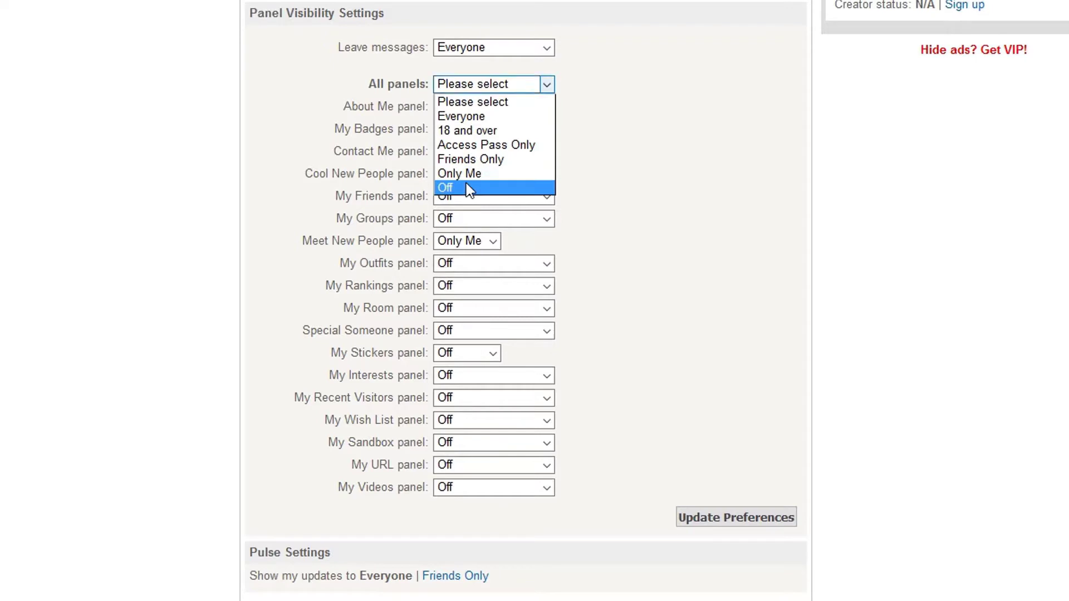
{"action": "left_click", "coordinate": [466, 188]}
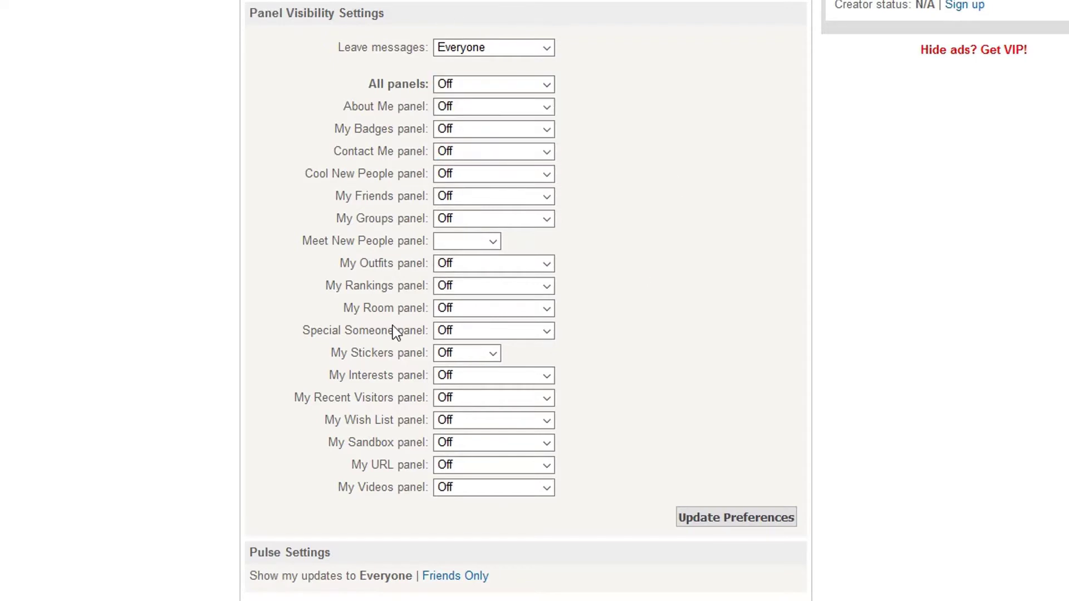
{"action": "left_click", "coordinate": [467, 442]}
{"action": "left_click", "coordinate": [466, 457]}
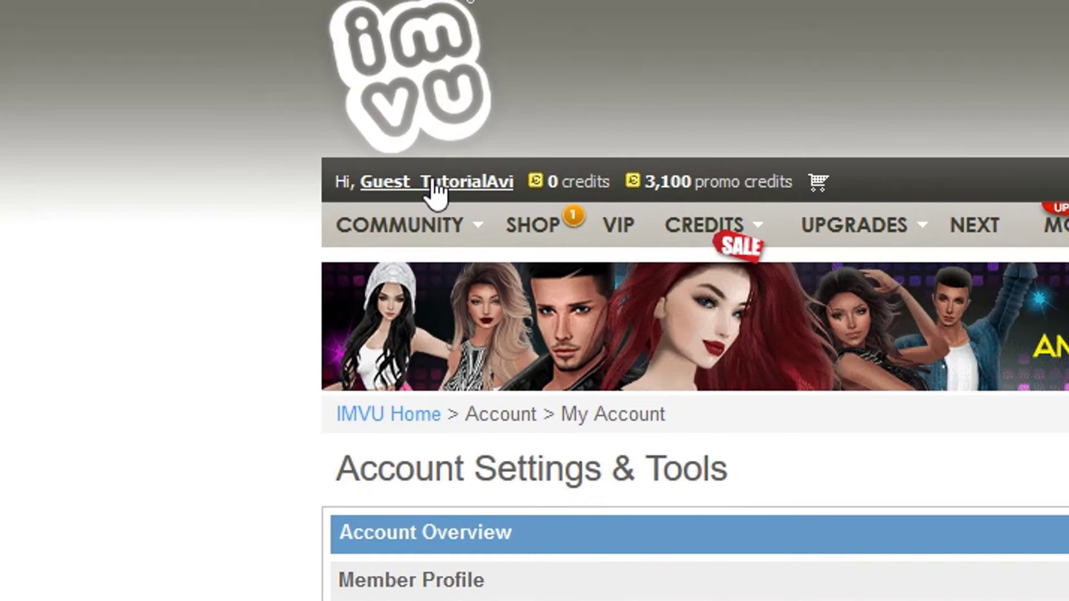
- Visit the avatar homepage and copy the entire Wix iframe base code
{"action": "left_click", "coordinate": [436, 185]}
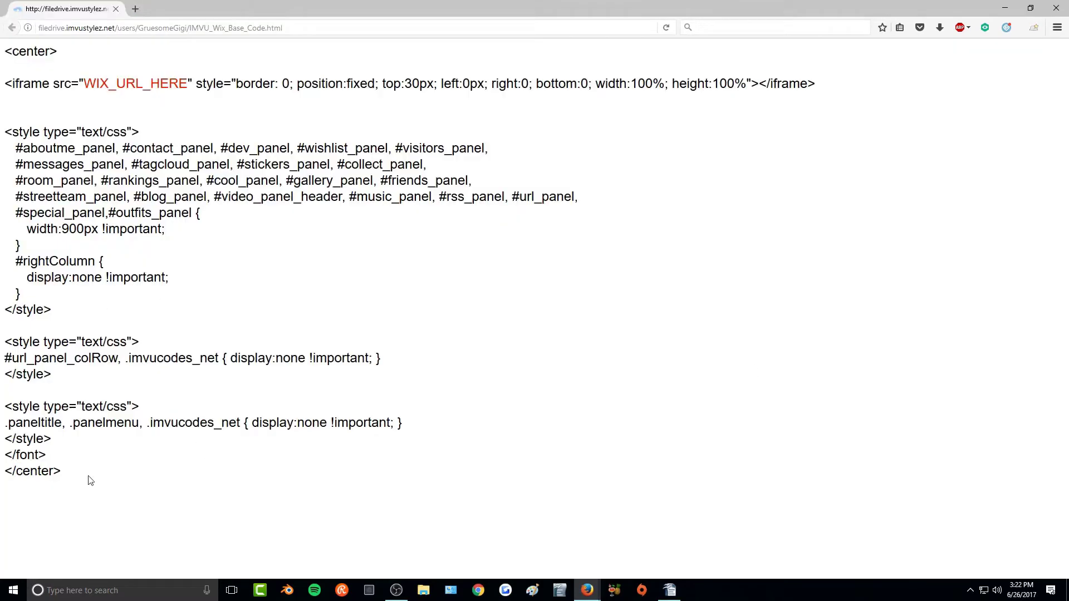
{"action": "left_click_drag", "start_coordinate": [71, 483], "coordinate": [2, 58]}
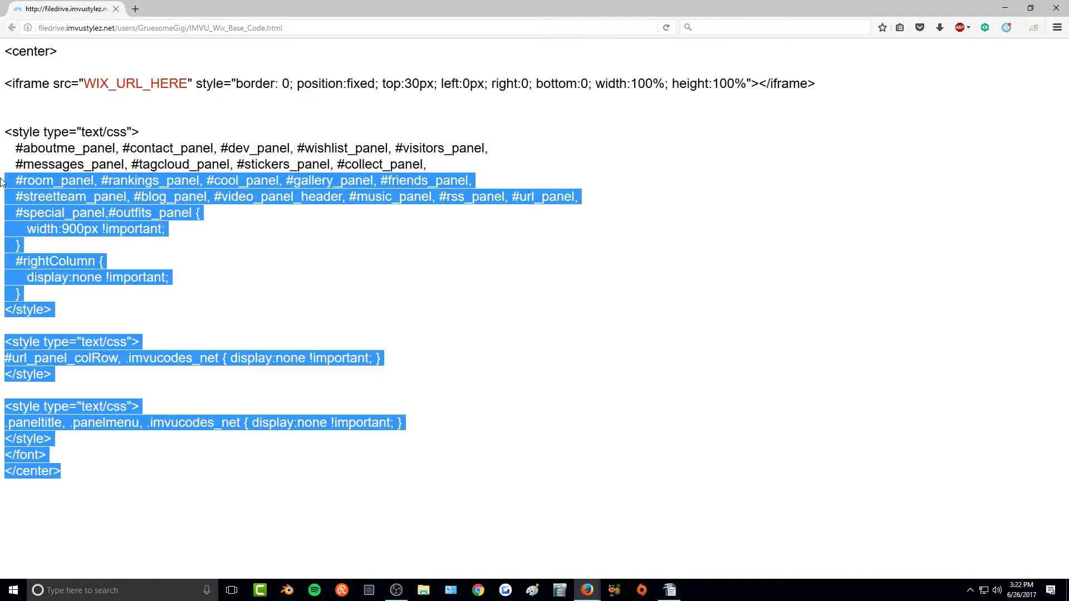
{"action": "right_click", "coordinate": [28, 81]}
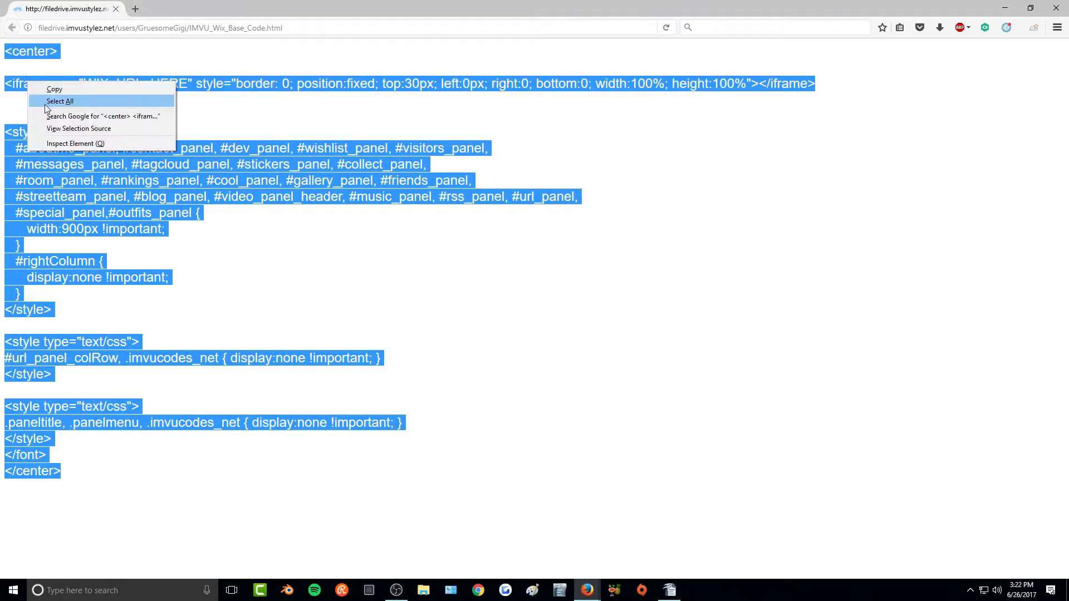
{"action": "left_click", "coordinate": [46, 95]}
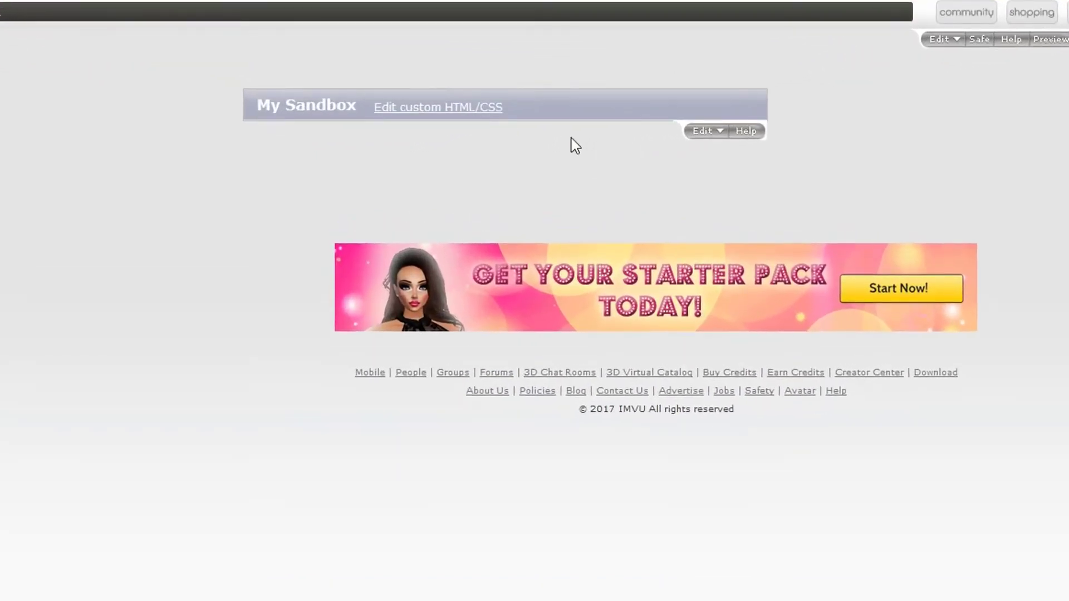
- Paste the Wix base code into the Sandbox's custom HTML/CSS editor and select WIX_URL_HERE
{"action": "left_click", "coordinate": [705, 132]}
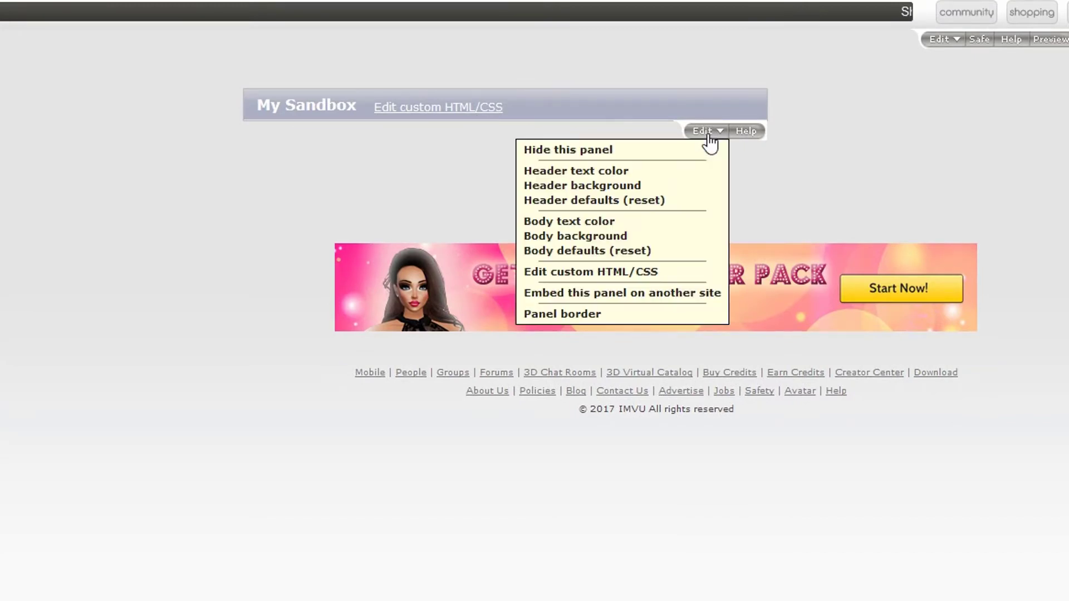
{"action": "left_click", "coordinate": [635, 276]}
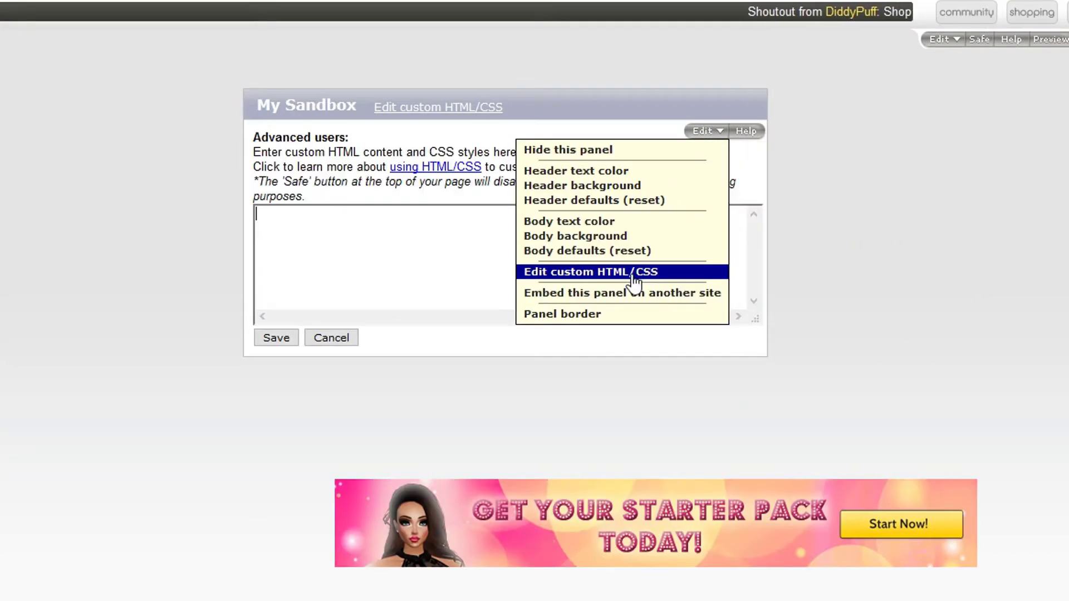
{"action": "right_click", "coordinate": [390, 257]}
{"action": "left_click", "coordinate": [433, 335]}
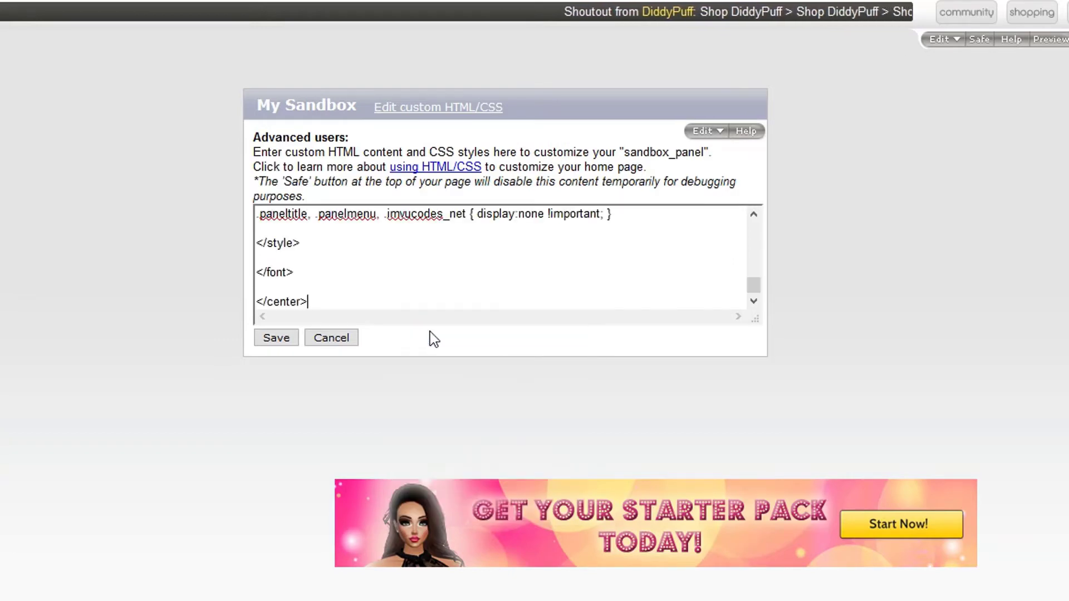
{"action": "scroll", "coordinate": [379, 270], "scroll_direction": "up", "scroll_amount": 3}
{"action": "scroll", "coordinate": [380, 270], "scroll_direction": "up", "scroll_amount": 3}
{"action": "scroll", "coordinate": [379, 270], "scroll_direction": "up", "scroll_amount": 3}
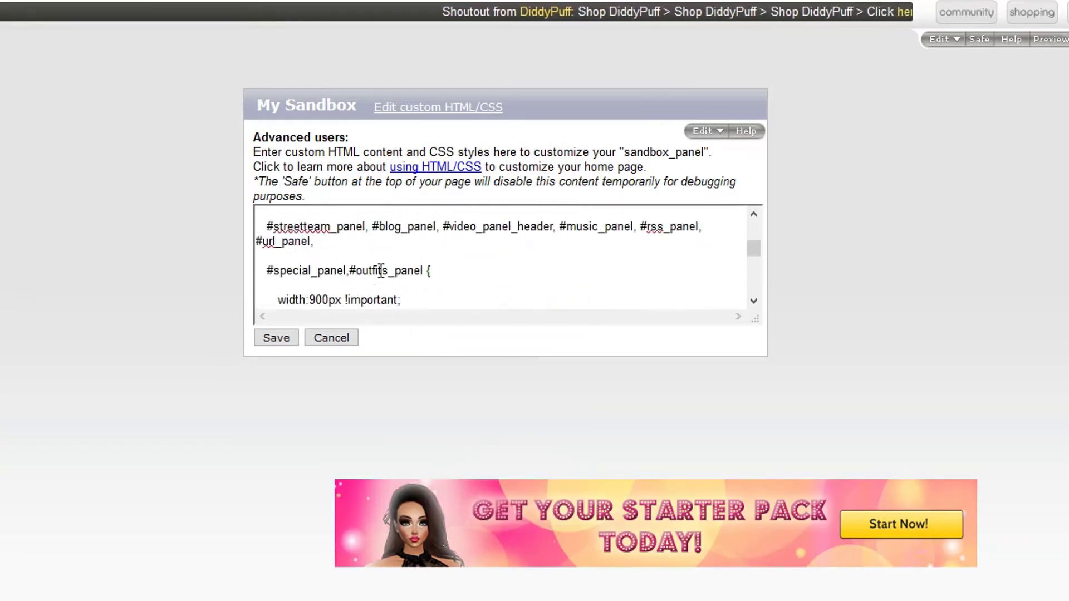
{"action": "scroll", "coordinate": [380, 270], "scroll_direction": "up", "scroll_amount": 3}
{"action": "left_click_drag", "start_coordinate": [327, 257], "coordinate": [416, 258]}
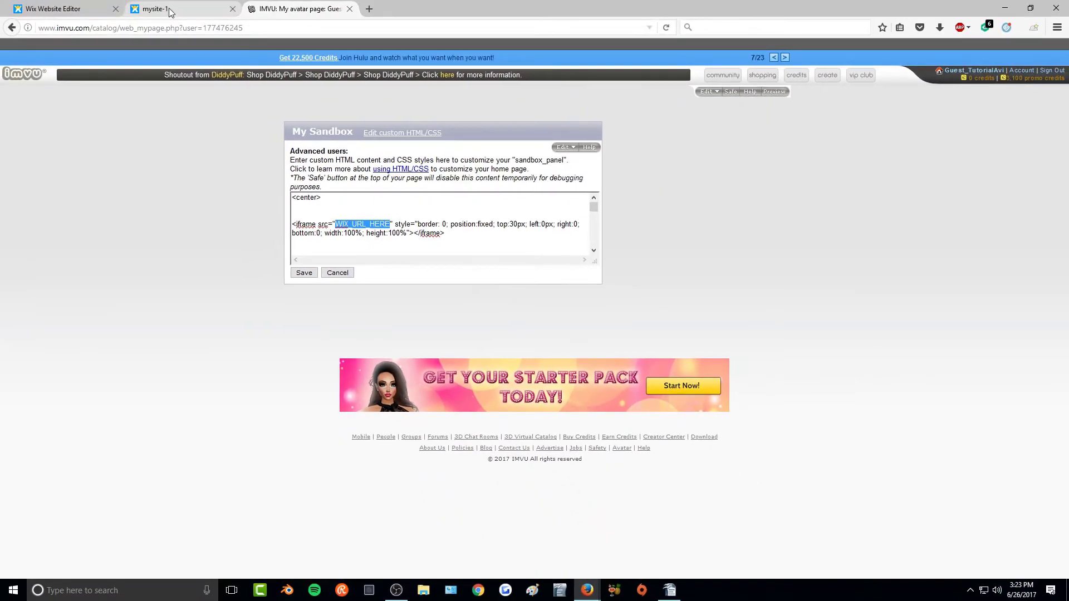
- Copy the published site's address and paste it over the WIX_URL_HERE placeholder
{"action": "left_click", "coordinate": [169, 7]}
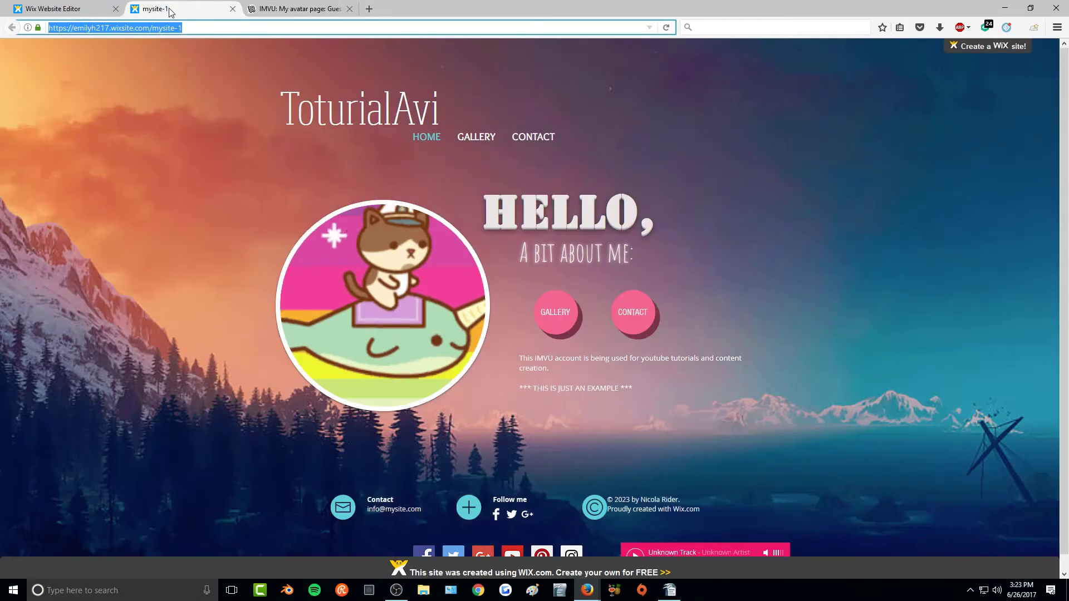
{"action": "left_click", "coordinate": [167, 27]}
{"action": "right_click", "coordinate": [167, 27]}
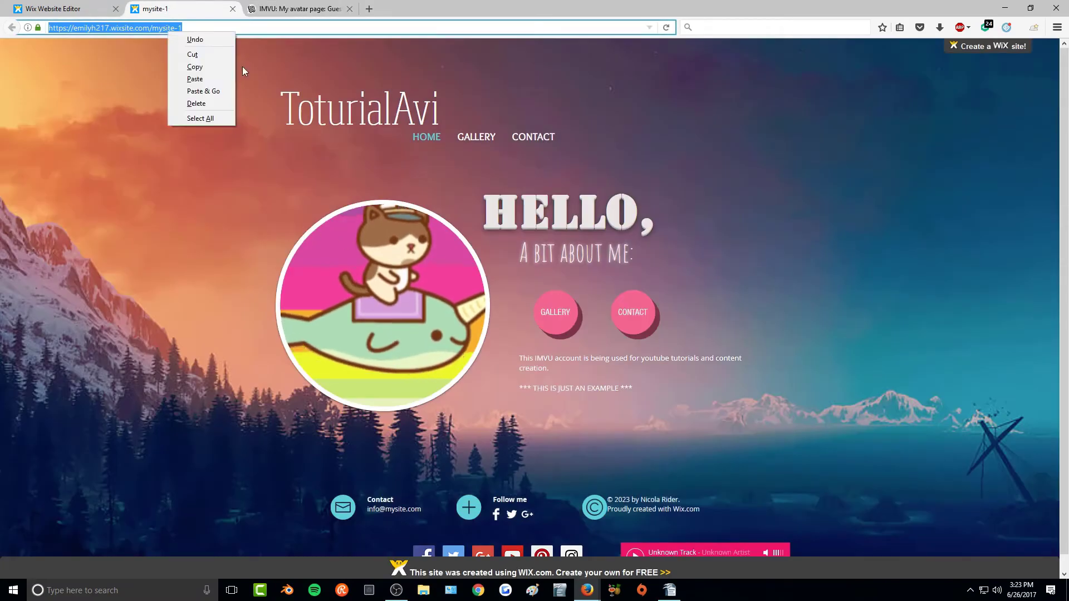
{"action": "left_click", "coordinate": [216, 67]}
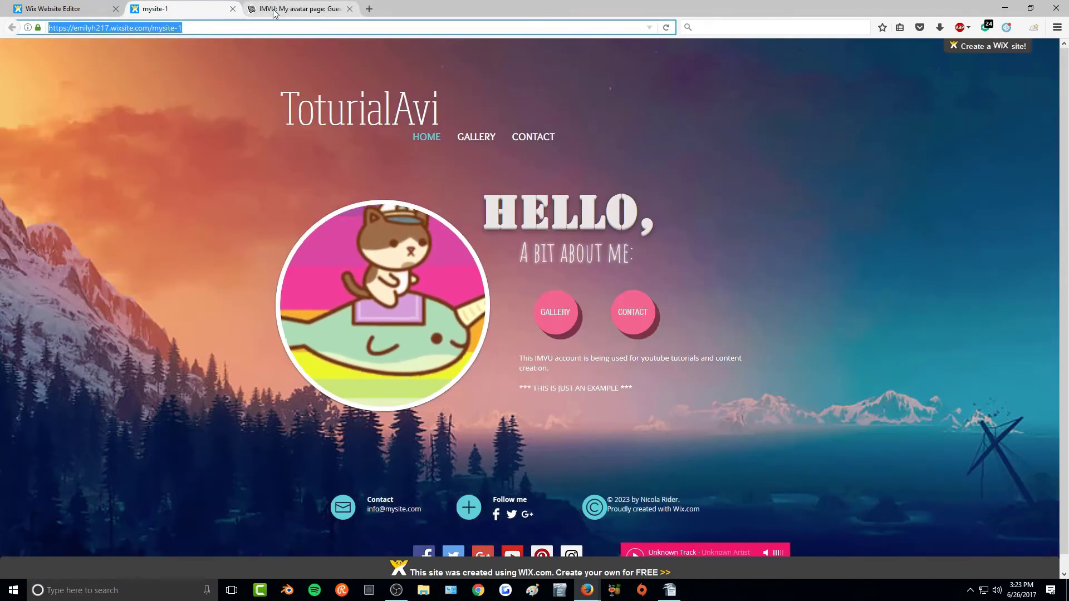
{"action": "left_click", "coordinate": [297, 8]}
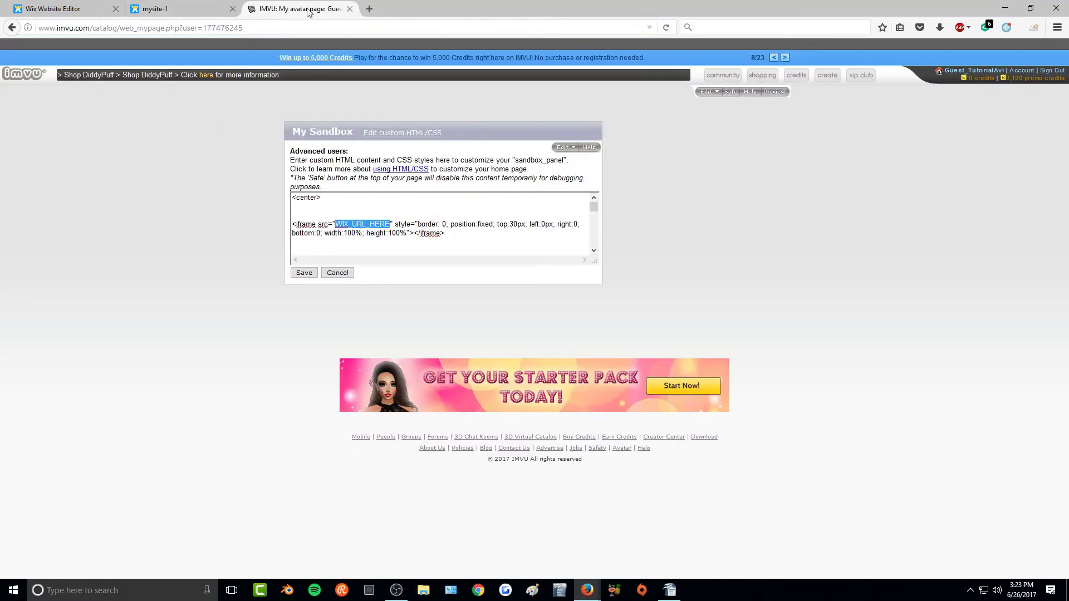
{"action": "right_click", "coordinate": [361, 224]}
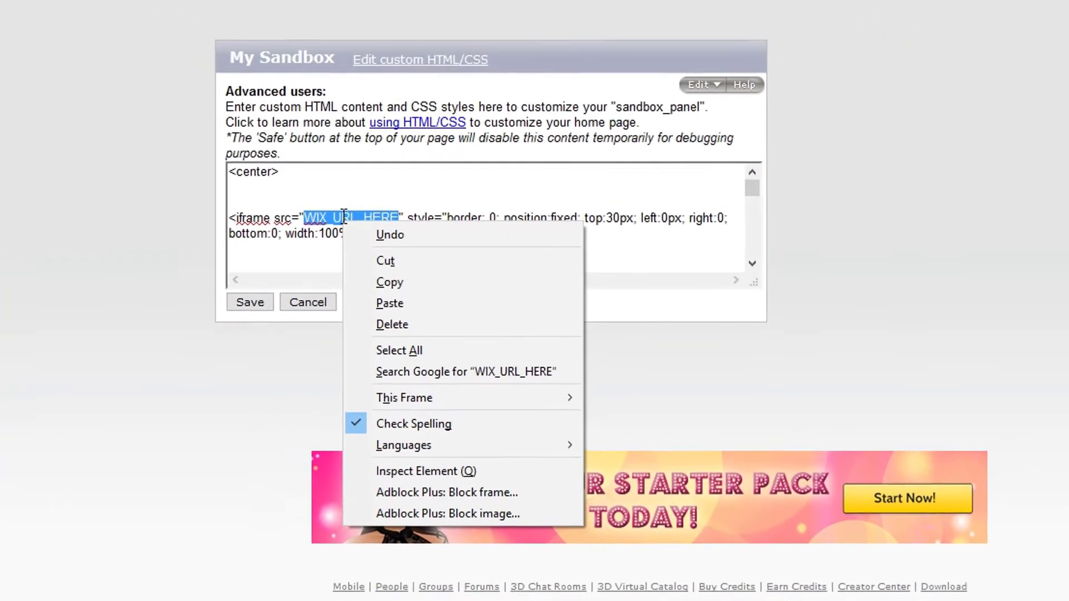
{"action": "left_click", "coordinate": [389, 305]}
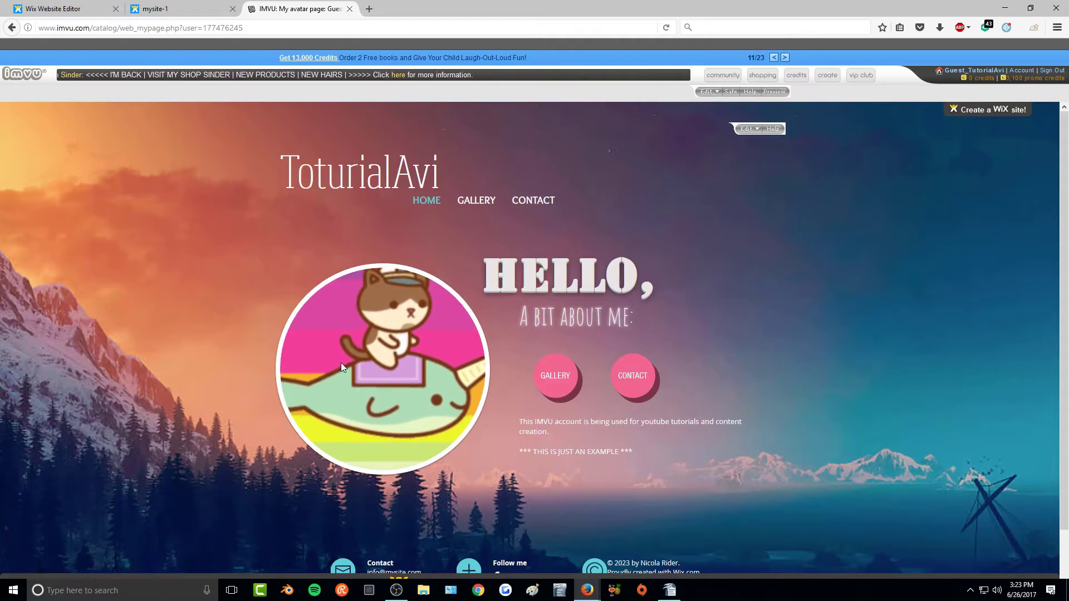
{"action": "scroll", "coordinate": [246, 278], "scroll_direction": "down", "scroll_amount": 1}
- Visit the embedded site's Contact and Gallery pages, advance the slideshow twice, then return Home
{"action": "left_click", "coordinate": [643, 324]}
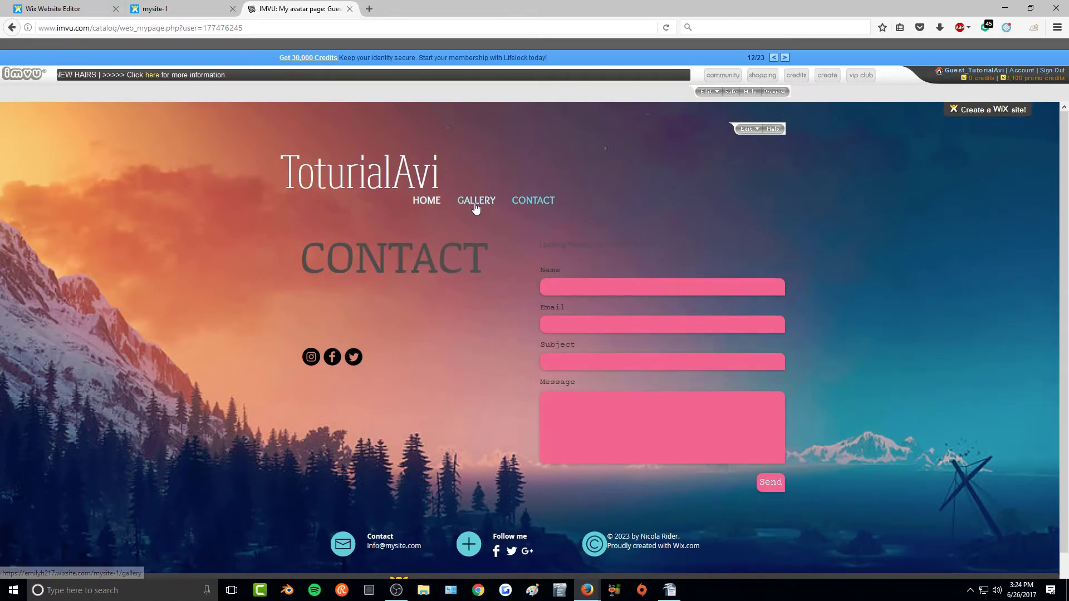
{"action": "left_click", "coordinate": [476, 201]}
{"action": "scroll", "coordinate": [744, 396], "scroll_direction": "down", "scroll_amount": 2}
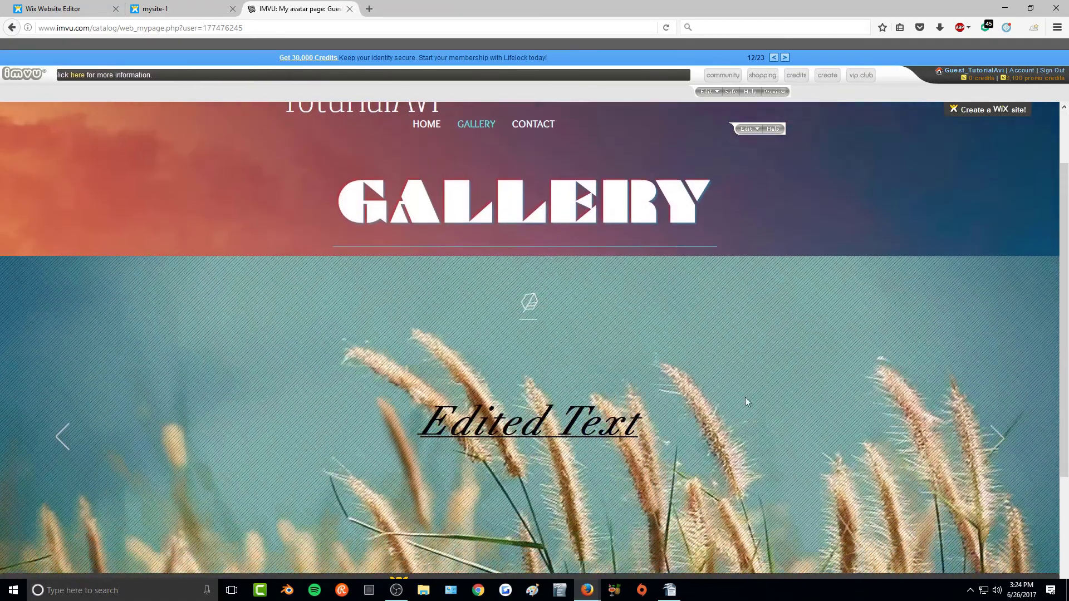
{"action": "scroll", "coordinate": [925, 424], "scroll_direction": "down", "scroll_amount": 2}
{"action": "scroll", "coordinate": [925, 425], "scroll_direction": "down", "scroll_amount": 3}
{"action": "scroll", "coordinate": [924, 424], "scroll_direction": "down", "scroll_amount": 2}
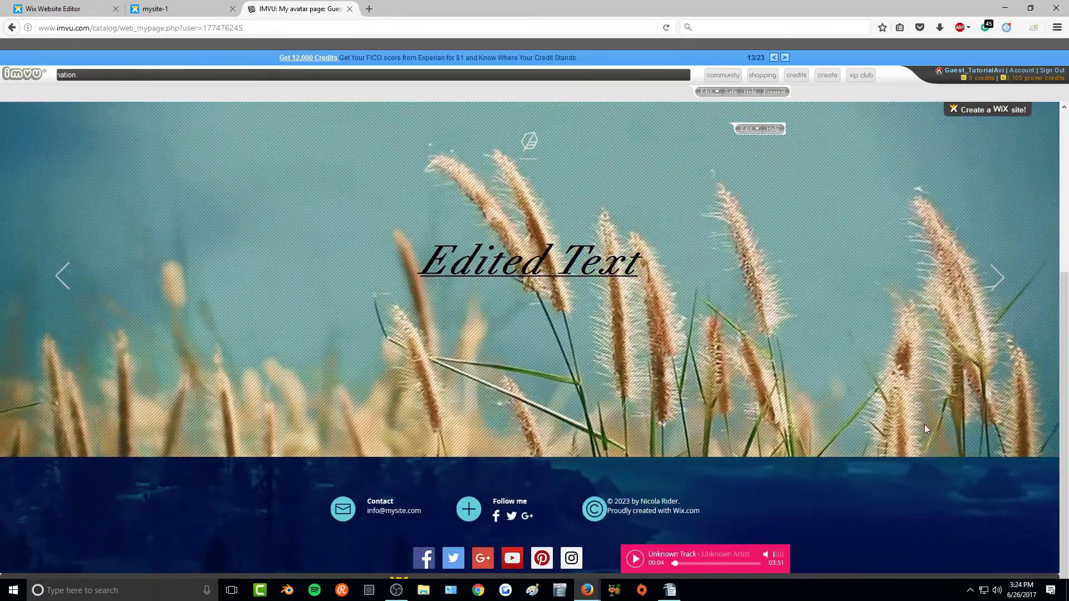
{"action": "scroll", "coordinate": [925, 424], "scroll_direction": "up", "scroll_amount": 2}
{"action": "scroll", "coordinate": [925, 424], "scroll_direction": "up", "scroll_amount": 2}
{"action": "left_click", "coordinate": [1003, 349]}
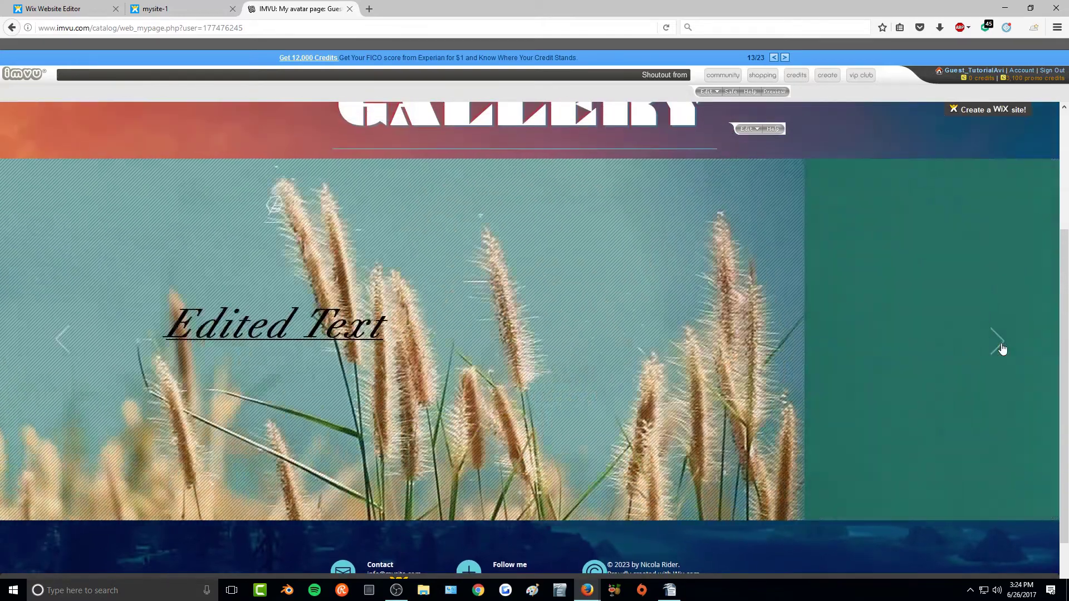
{"action": "left_click", "coordinate": [1003, 349]}
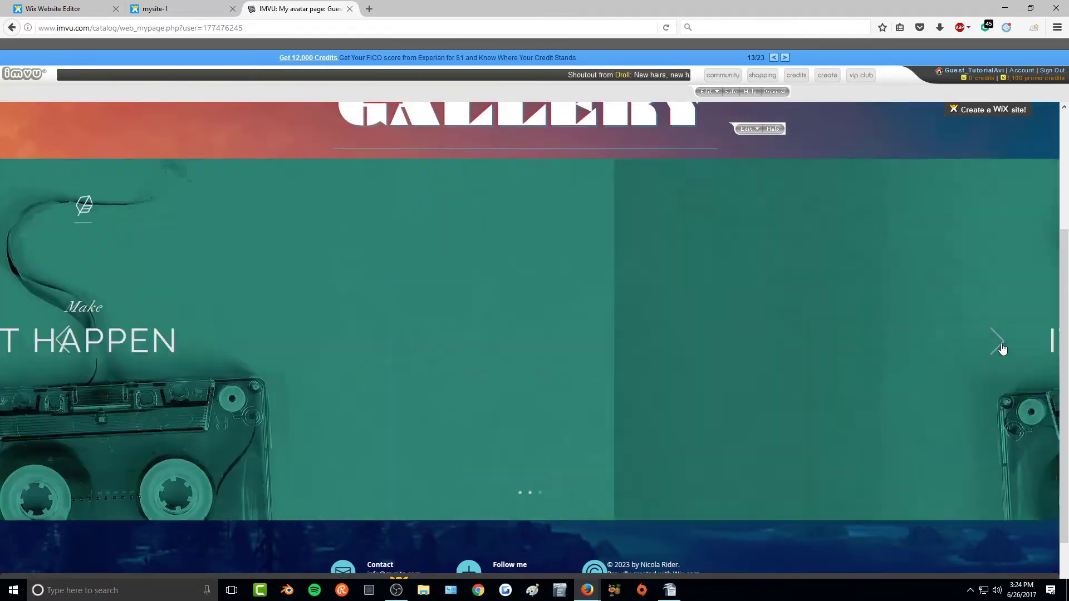
{"action": "scroll", "coordinate": [832, 375], "scroll_direction": "up", "scroll_amount": 3}
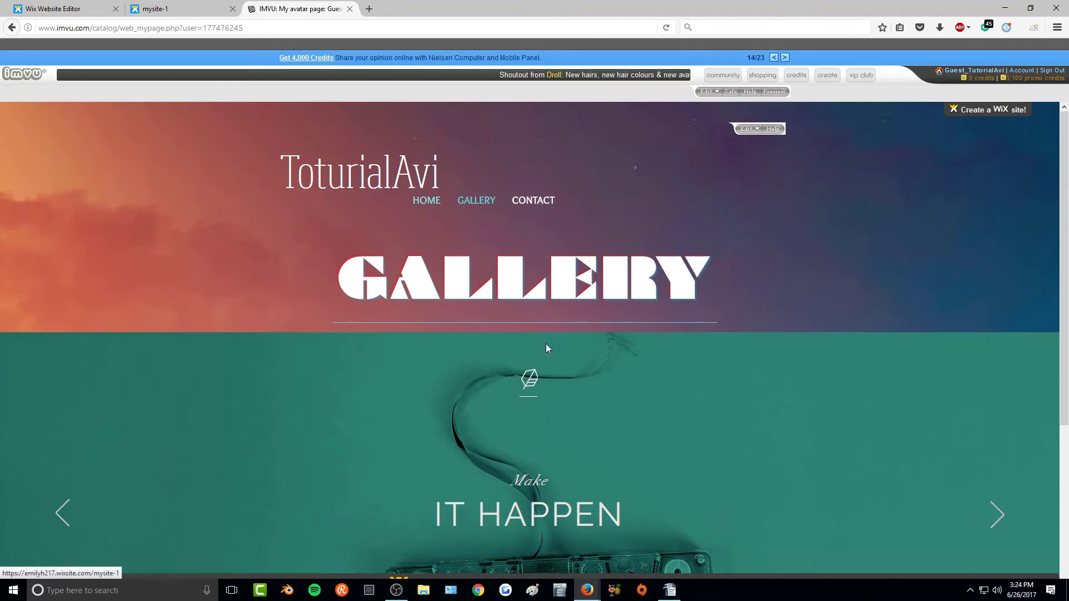
{"action": "left_click", "coordinate": [426, 201]}
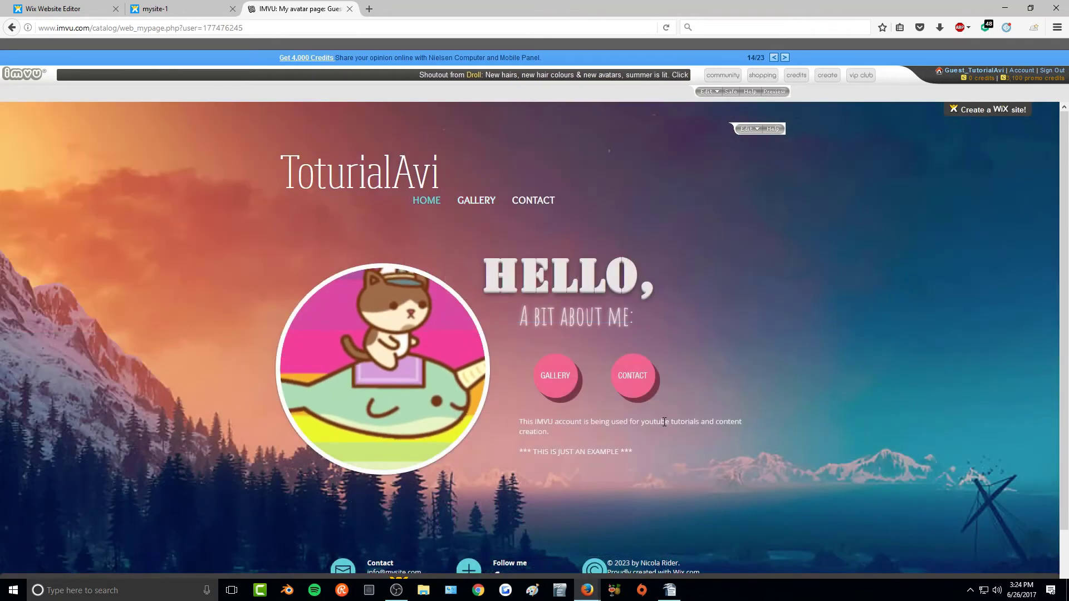
{"action": "scroll", "coordinate": [666, 429], "scroll_direction": "down", "scroll_amount": 2}
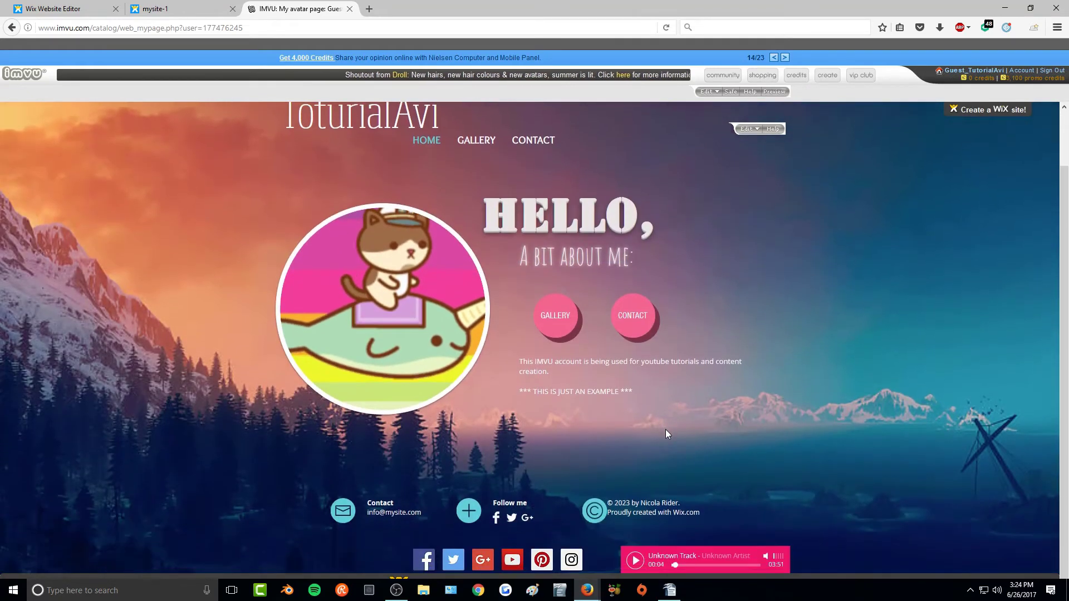
{"action": "scroll", "coordinate": [666, 430], "scroll_direction": "up", "scroll_amount": 2}
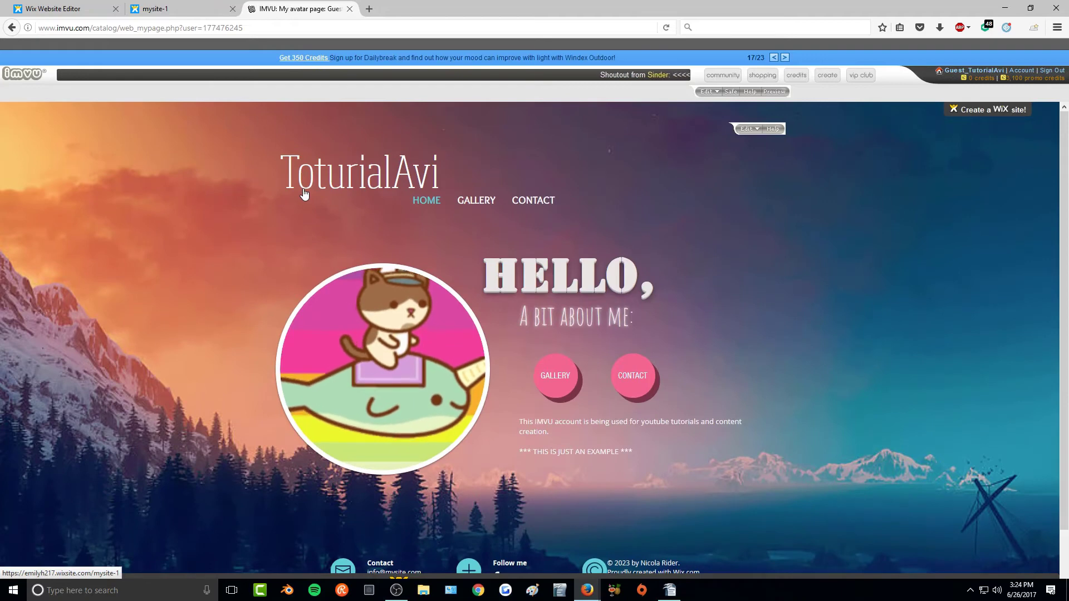
- In the Wix editor, dismiss the publish message and rename the CONTACT button to EXAMPLE
{"action": "left_click", "coordinate": [59, 8]}
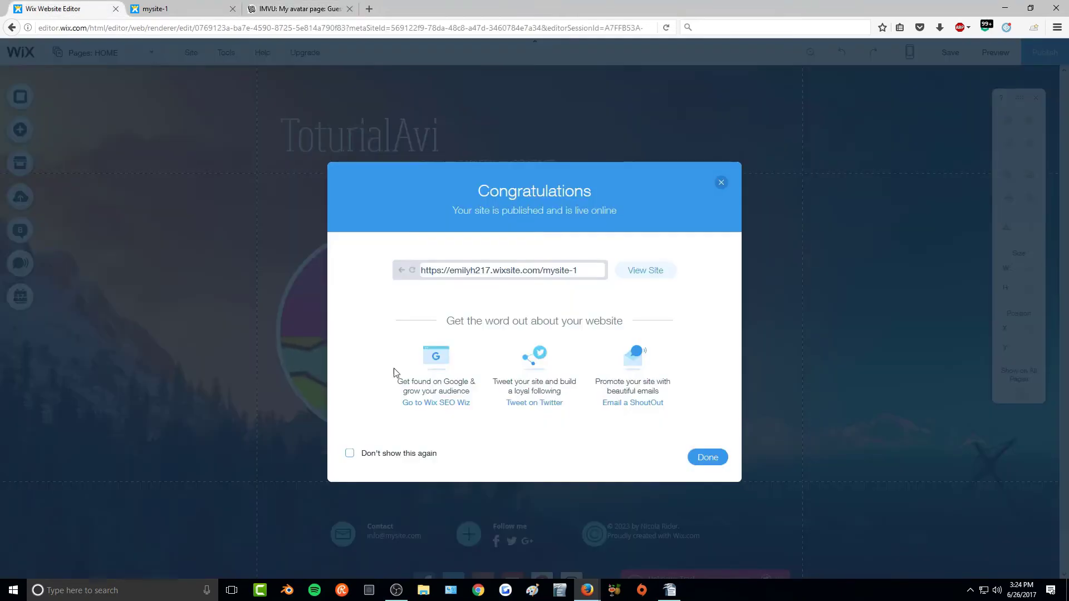
{"action": "left_click", "coordinate": [721, 182]}
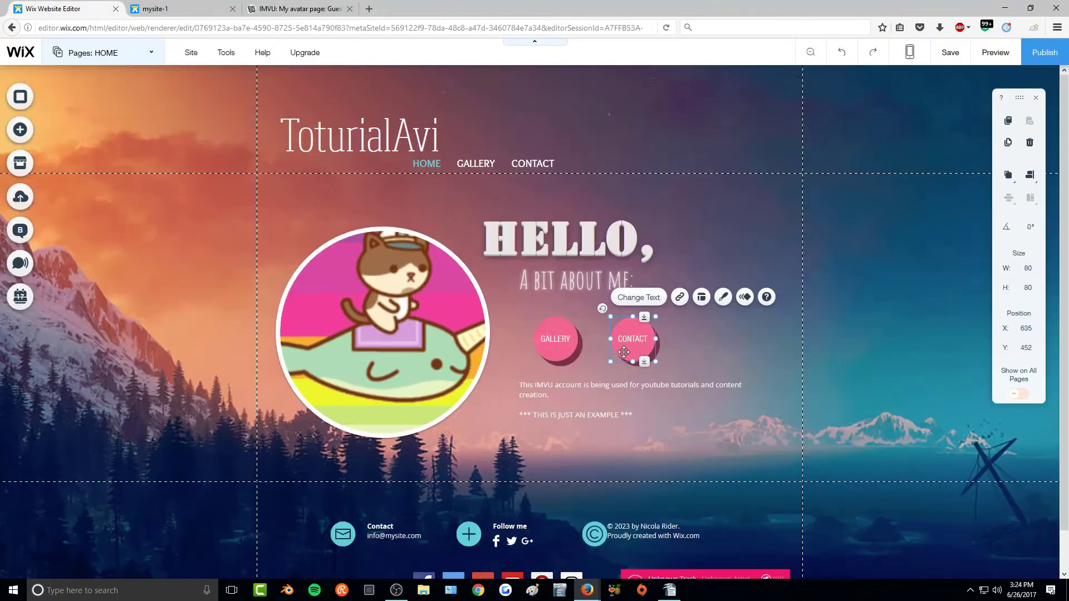
{"action": "left_click", "coordinate": [624, 304]}
{"action": "double_click", "coordinate": [632, 338]}
{"action": "type", "text": "EX"}
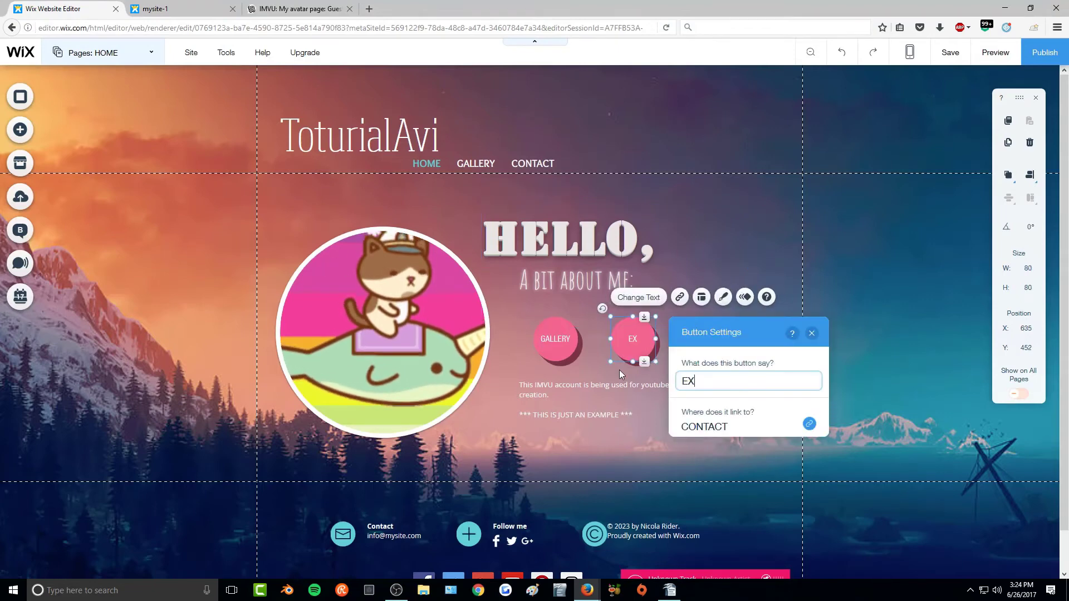
{"action": "type", "text": "AMPLE"}
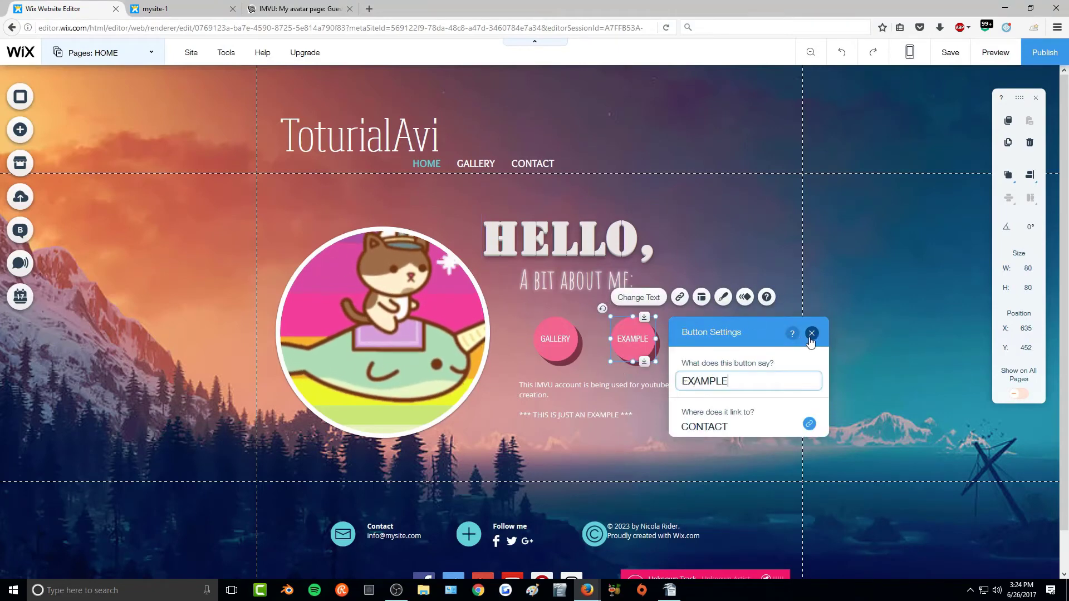
{"action": "left_click", "coordinate": [811, 333]}
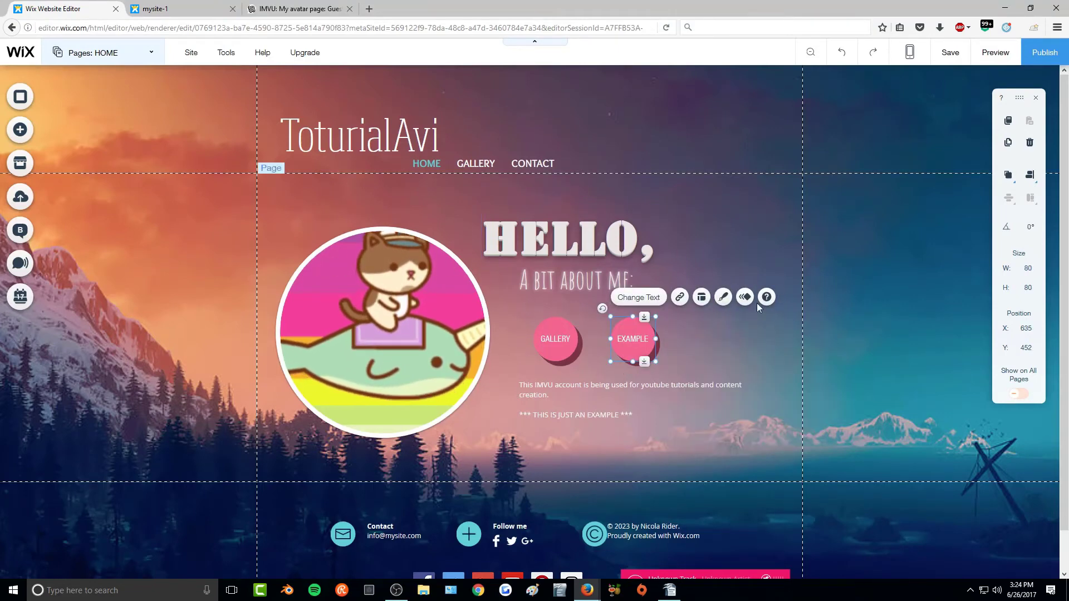
- Republish the updated site and return to the IMVU avatar page
{"action": "left_click", "coordinate": [1044, 52]}
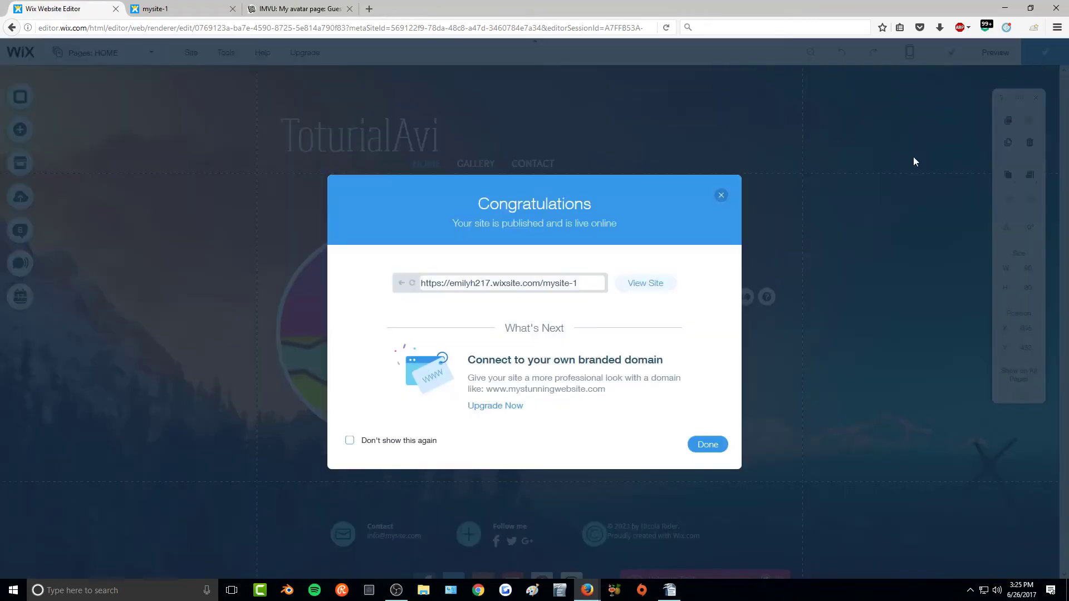
{"action": "left_click", "coordinate": [708, 444]}
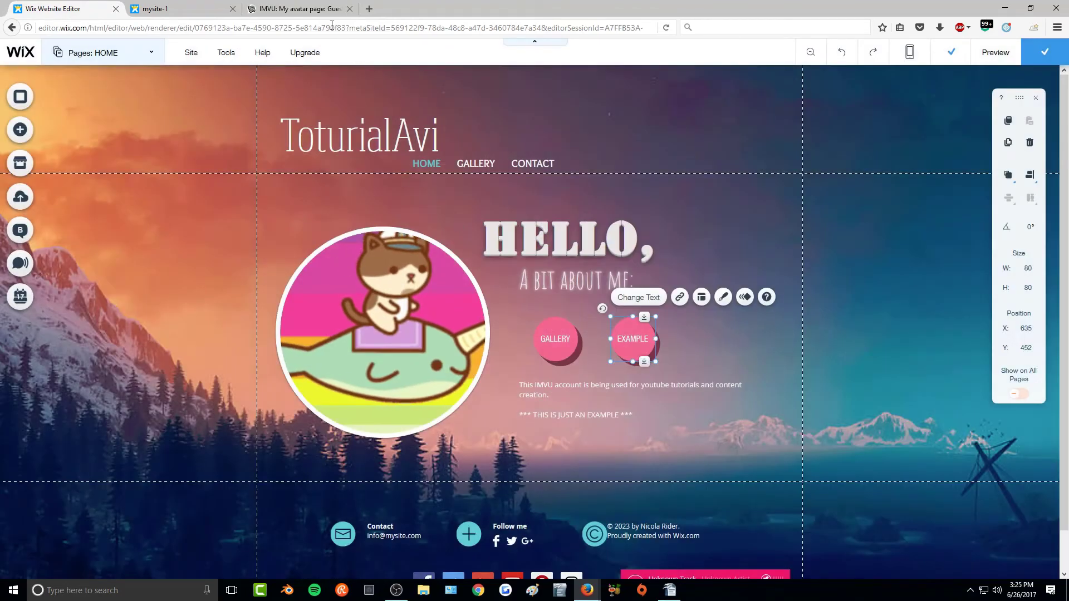
{"action": "left_click", "coordinate": [296, 8]}
- Reload the IMVU avatar page to check for the EXAMPLE button
{"action": "left_click", "coordinate": [666, 28]}
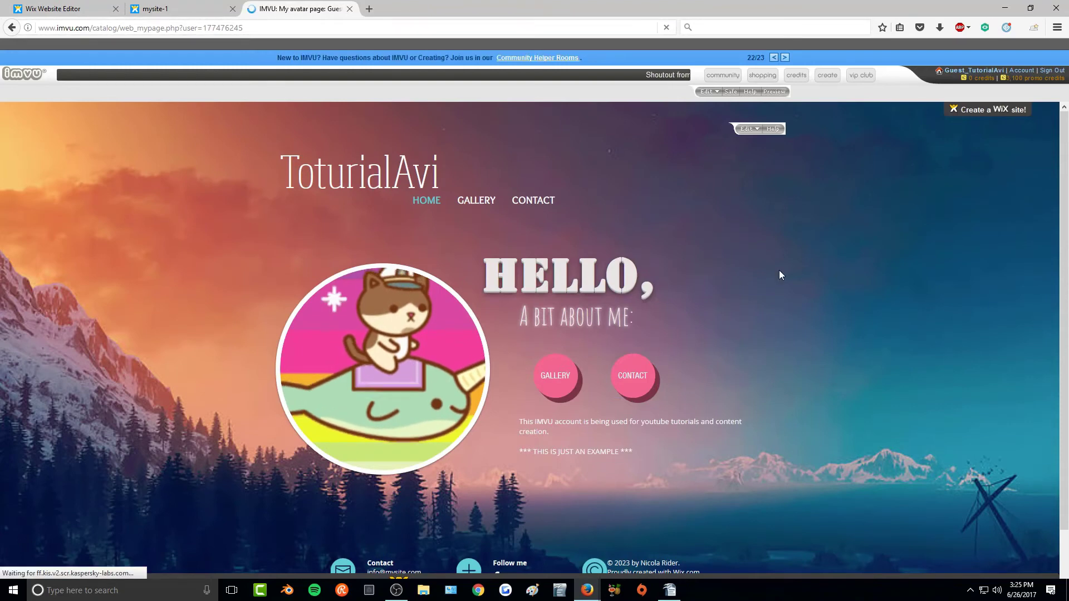